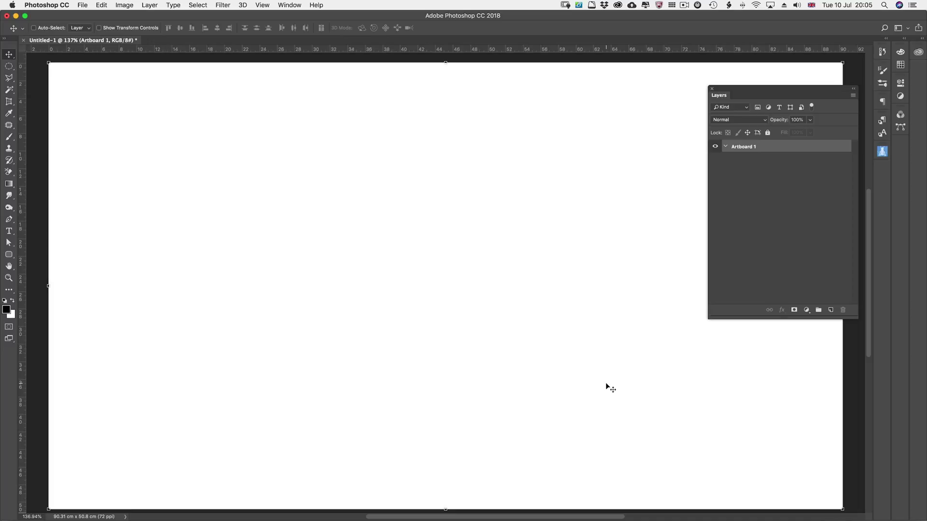
- Type the word 'TEXT' in bold black Arial Black on the artboard
click(10, 231)
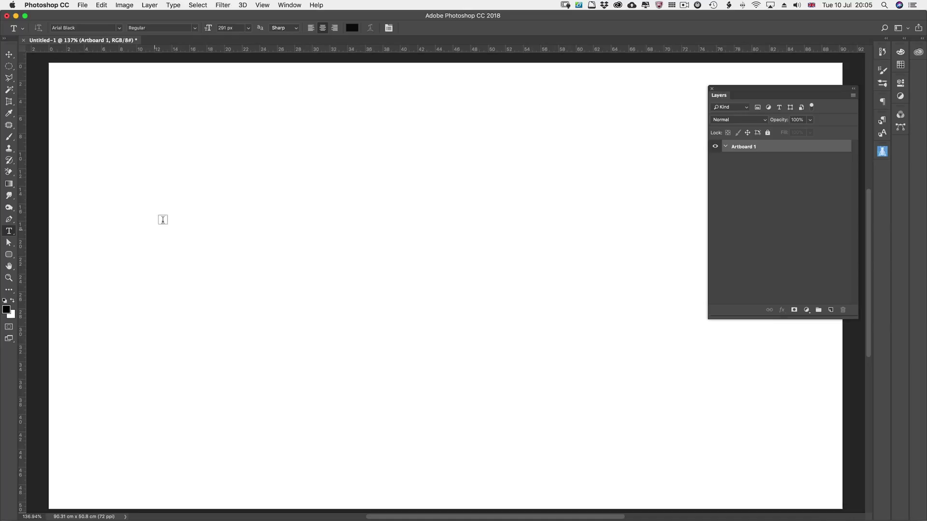
click(234, 208)
text(TEXT)
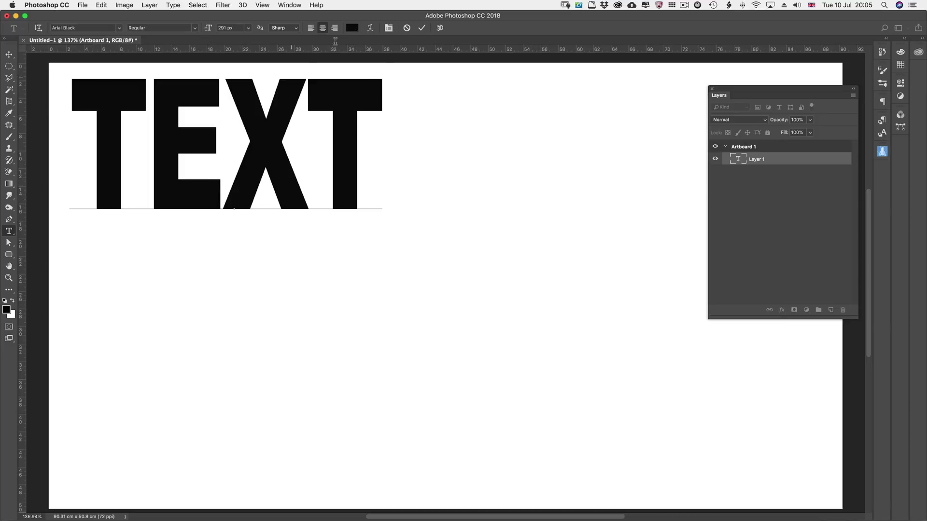
click(422, 27)
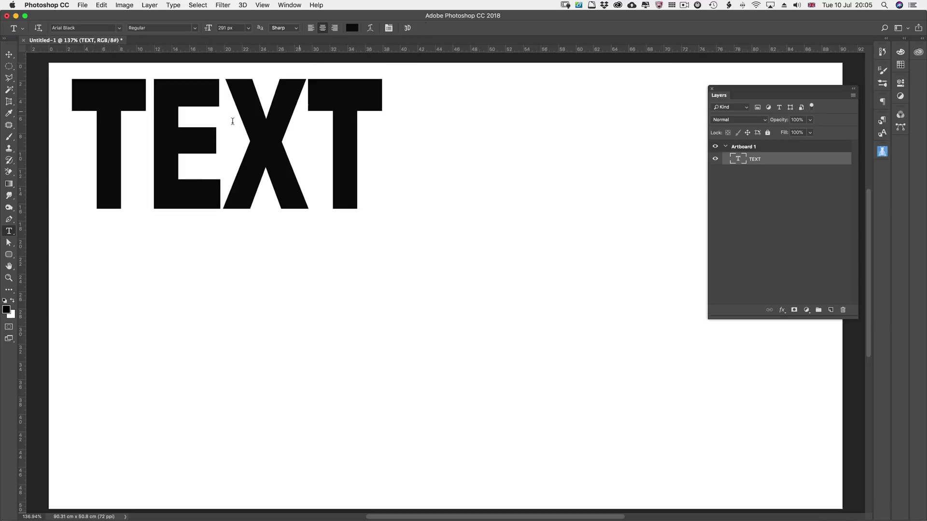
- Centre the TEXT layer horizontally near the top of the artboard
click(7, 55)
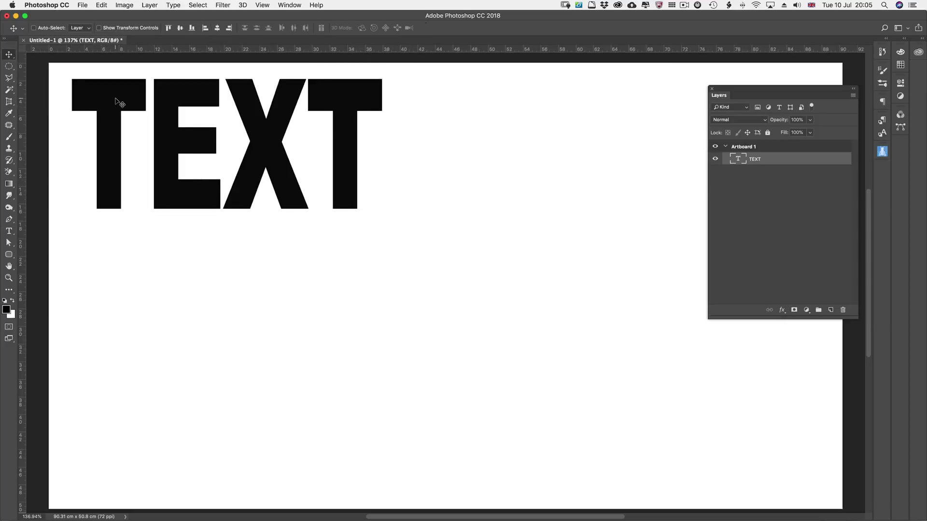
drag(118, 93, 280, 99)
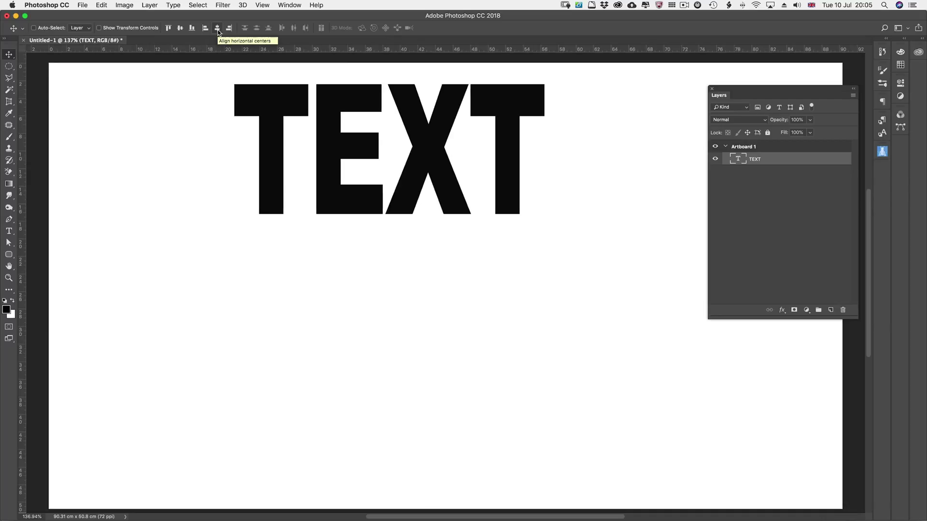
click(218, 32)
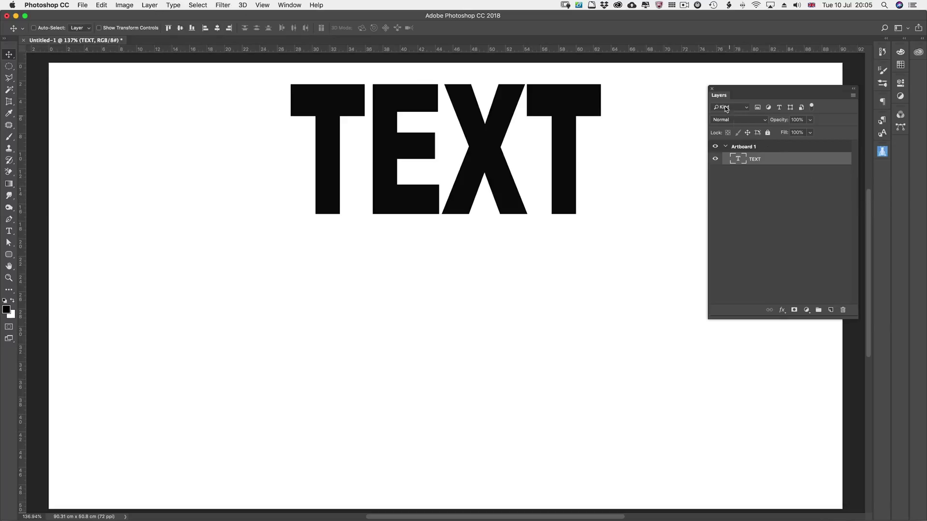
click(281, 6)
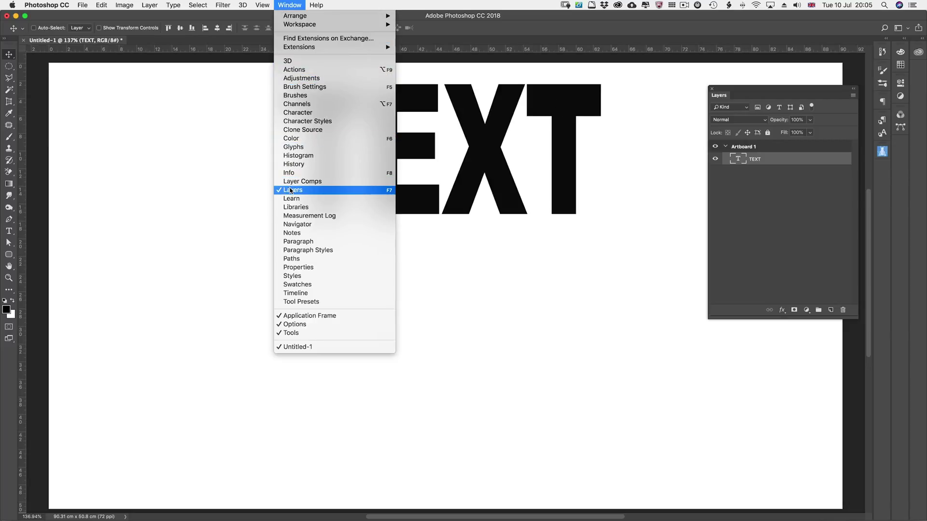
click(780, 201)
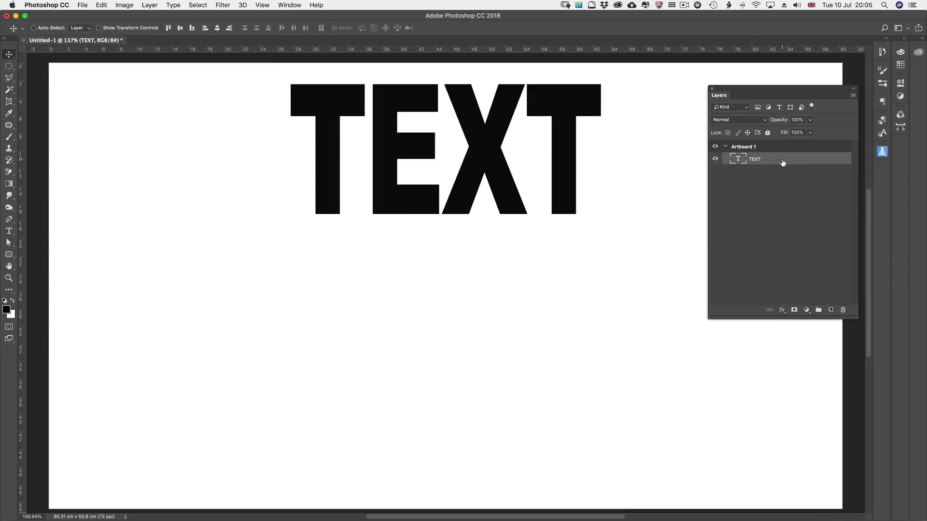
- Give TEXT a Multiply drop shadow: 15% opacity, 60° angle, 90 px distance, 7 px size
double_click(794, 160)
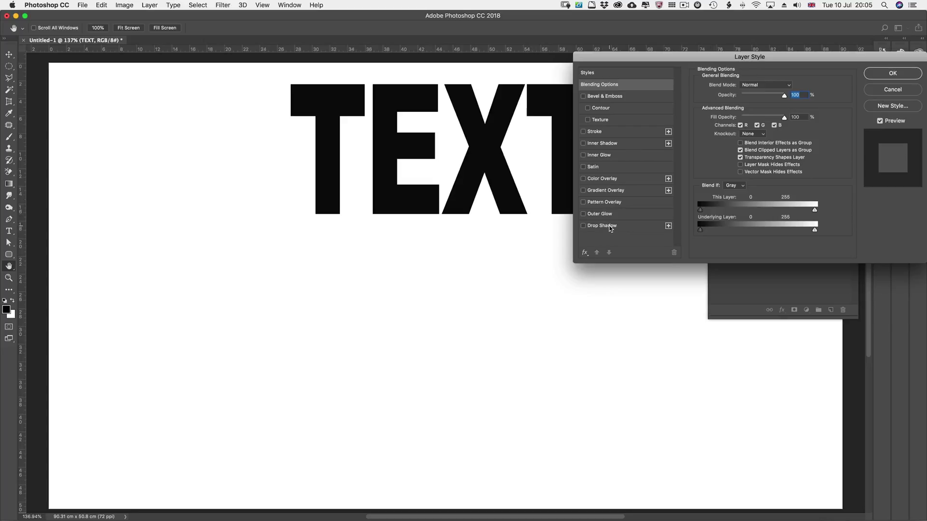
click(610, 227)
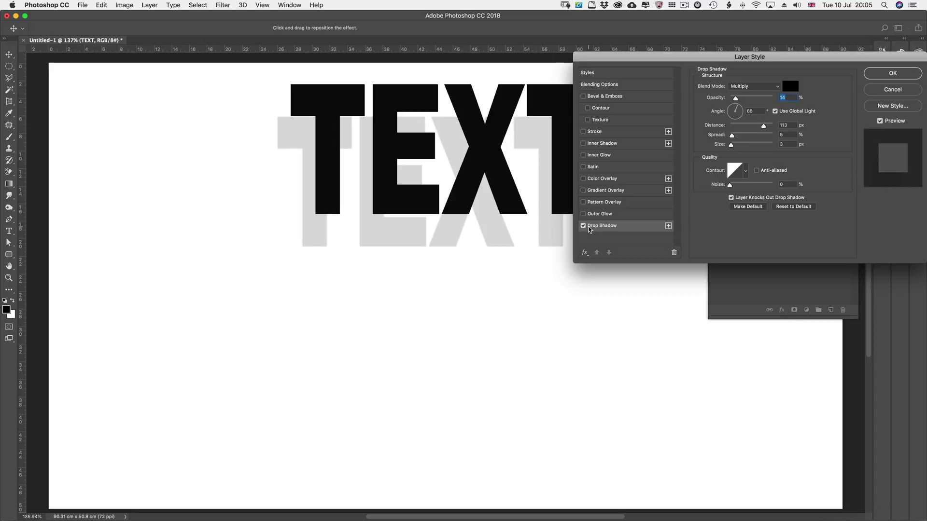
click(789, 206)
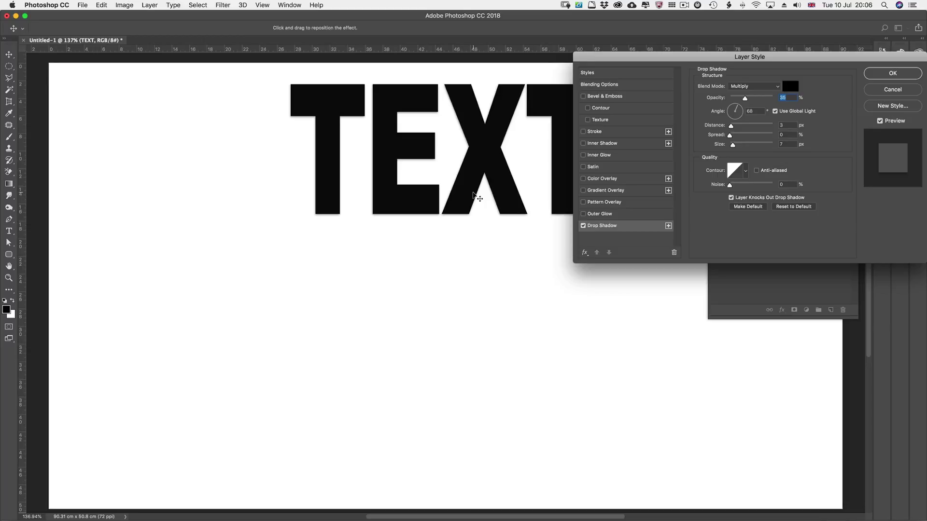
drag(479, 199, 473, 226)
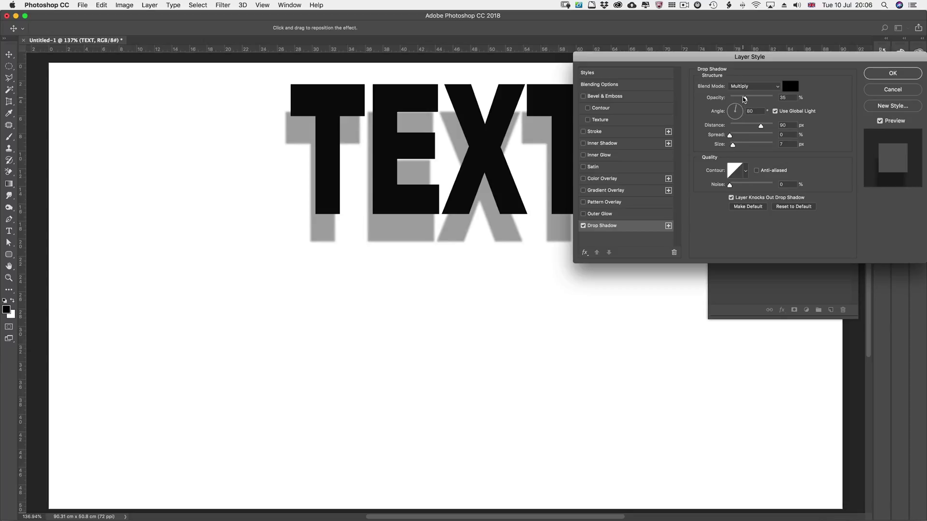
drag(745, 100, 736, 99)
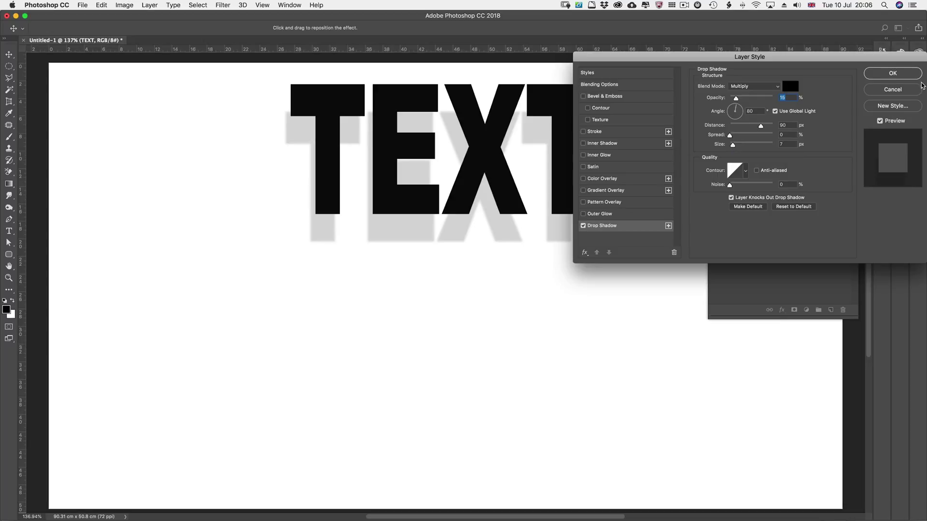
click(880, 75)
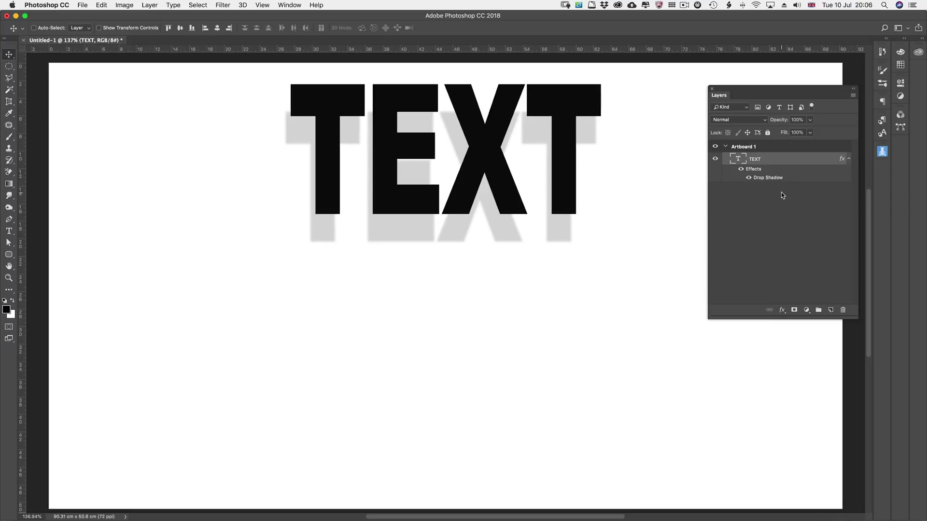
- Convert the TEXT drop shadow into its own layer, 'TEXT's Drop Shadow'
right_click(841, 162)
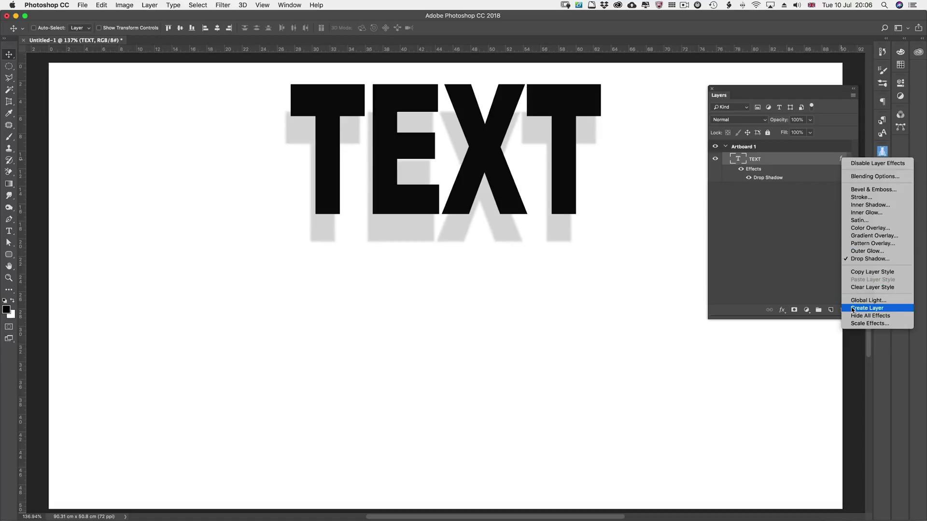
click(866, 308)
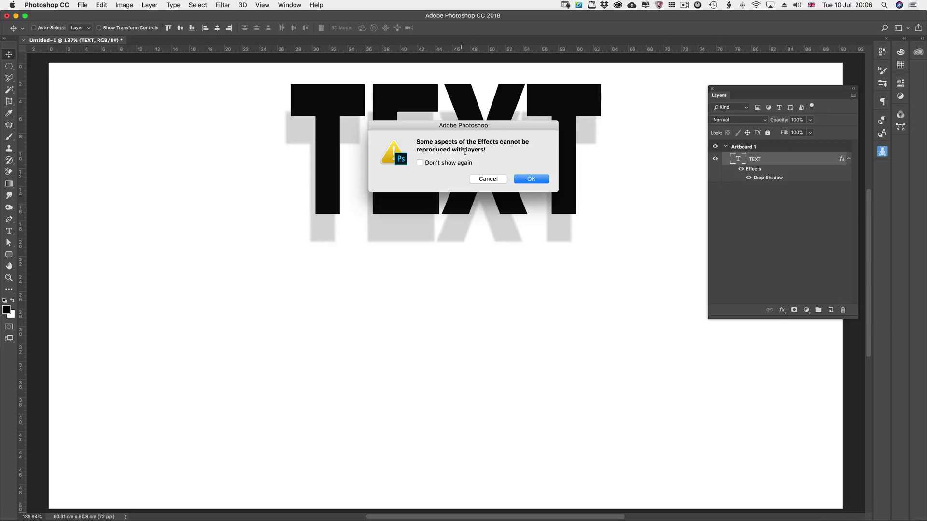
click(530, 178)
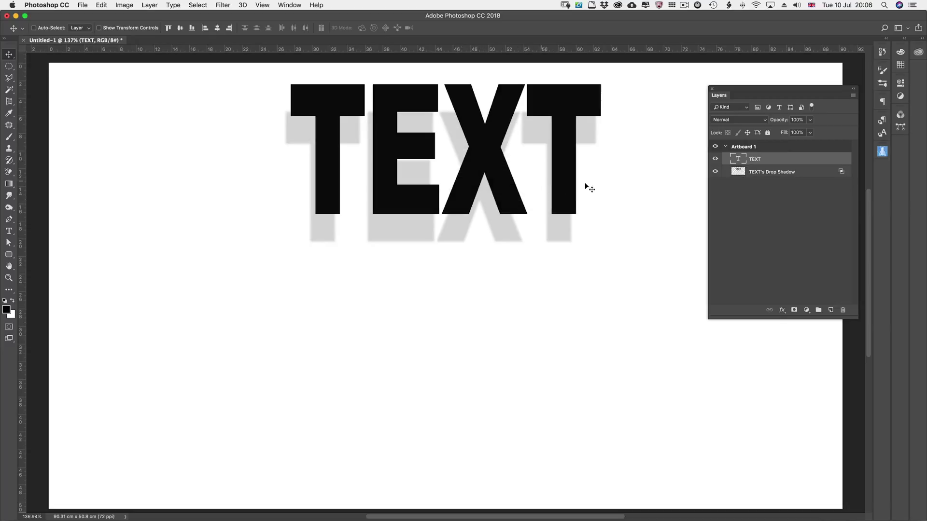
- Perspective-distort TEXT's Drop Shadow into a flattened, widening ground shadow below the letters
click(767, 175)
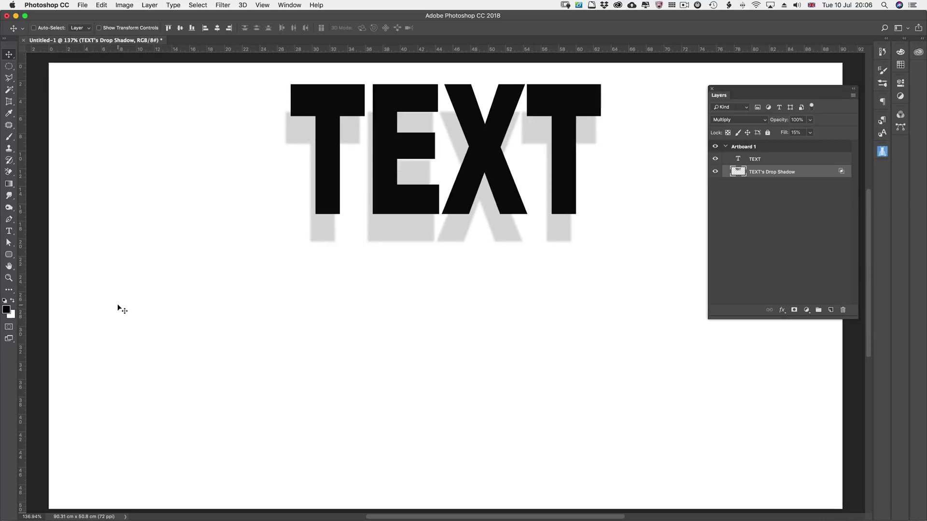
click(102, 6)
mouse_move(118, 211)
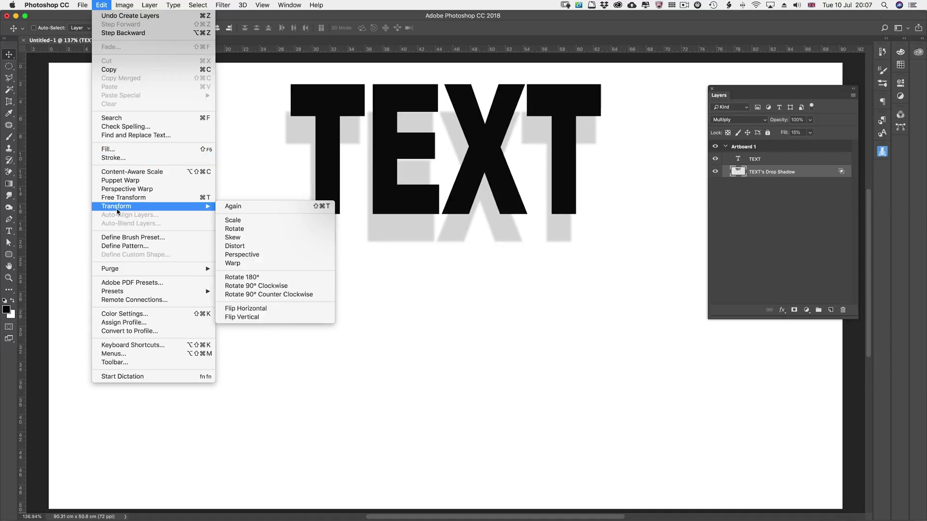
click(271, 254)
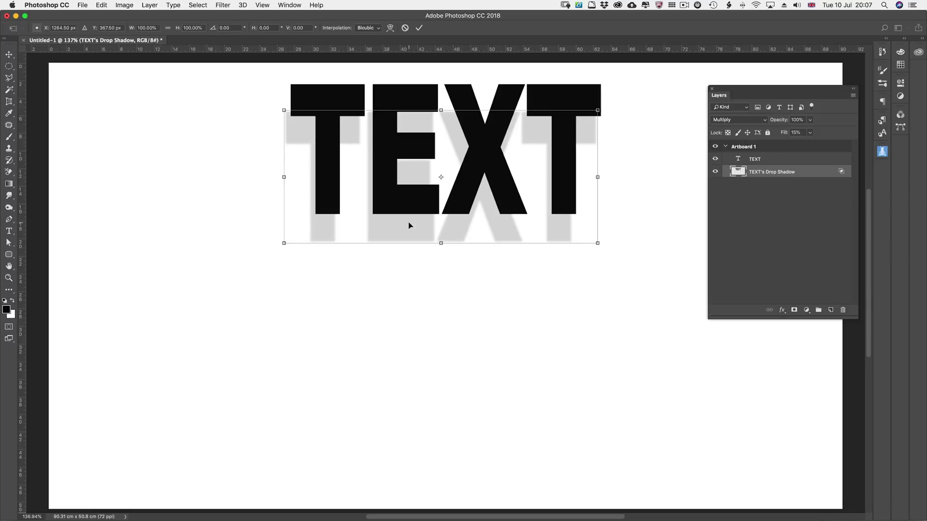
drag(410, 223, 415, 332)
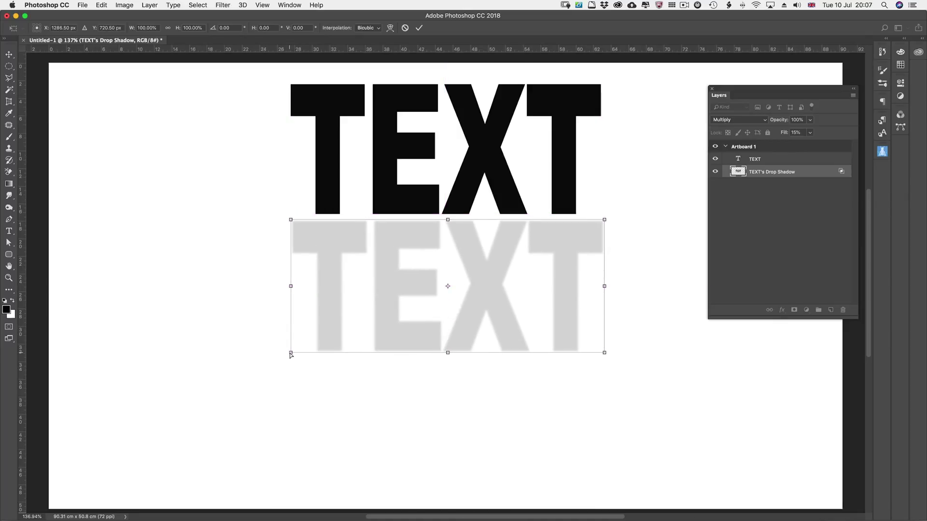
drag(291, 356, 212, 384)
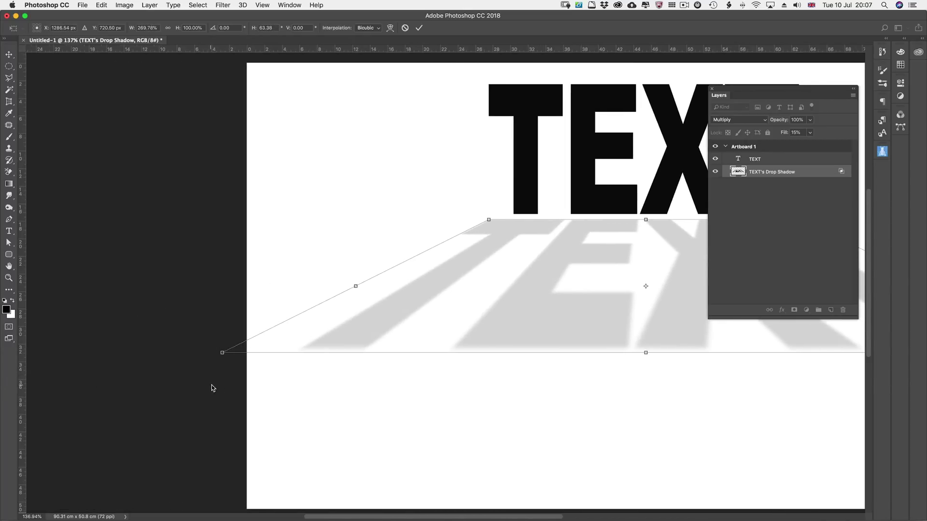
click(419, 27)
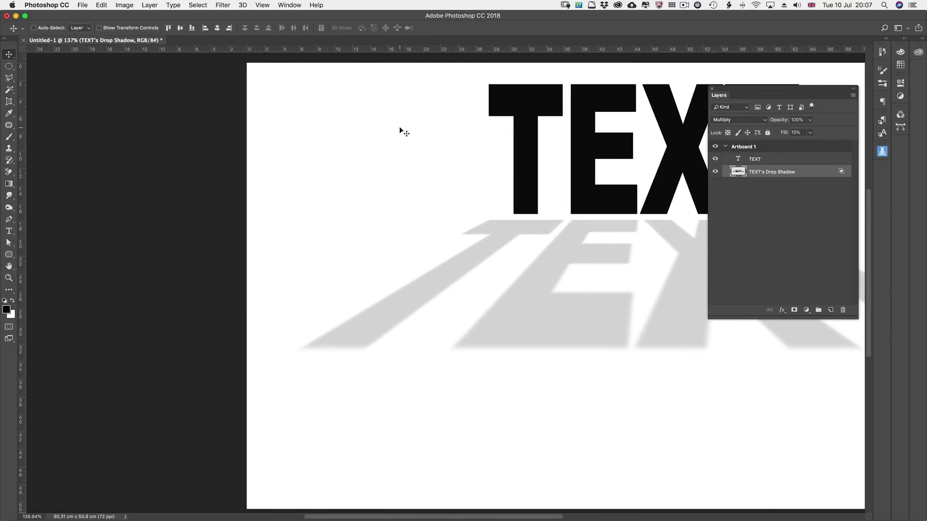
scroll(400, 129, right, 5)
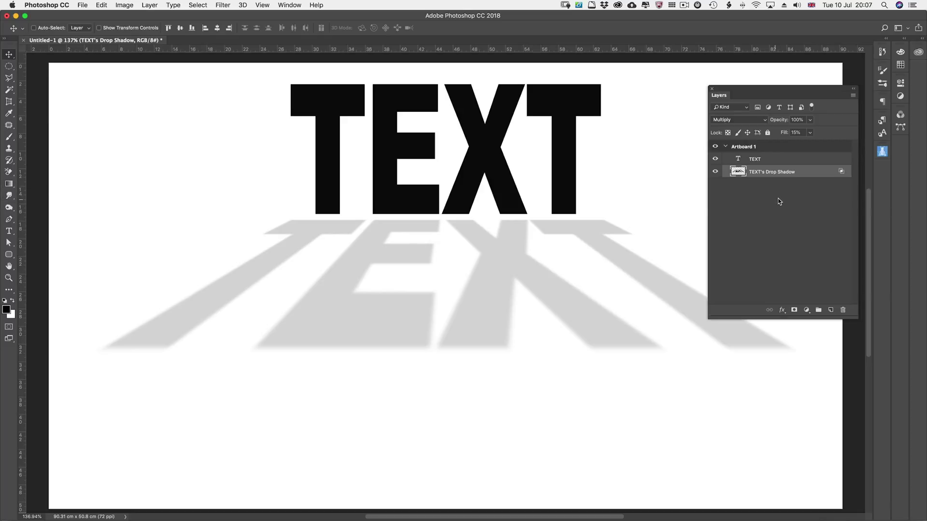
- Add a default linear 90° Gradient Overlay to the shadow layer, limited by Transparency Shapes Layer
double_click(811, 174)
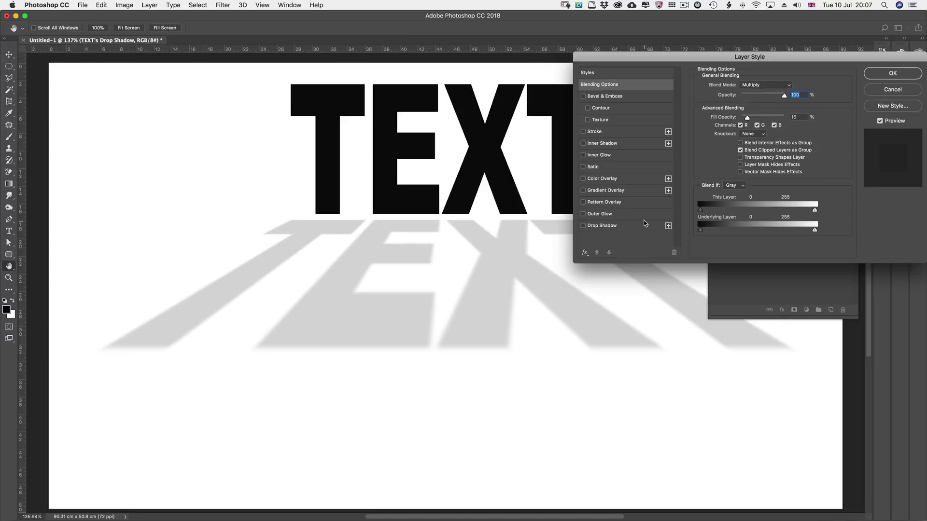
click(607, 192)
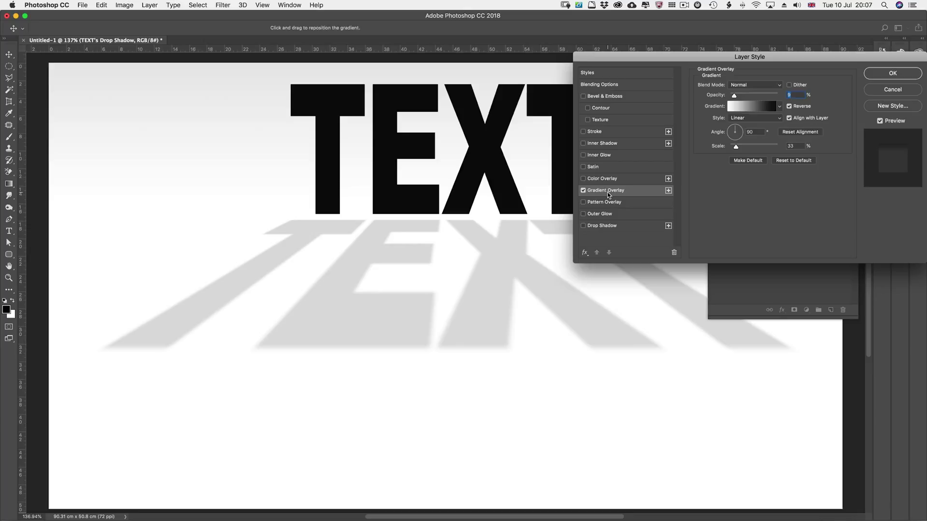
click(784, 161)
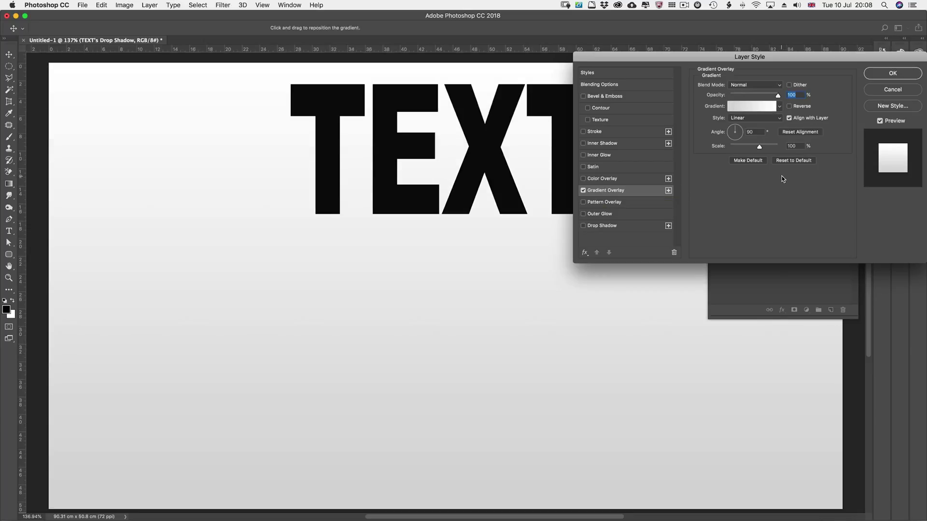
scroll(764, 176, up, 1)
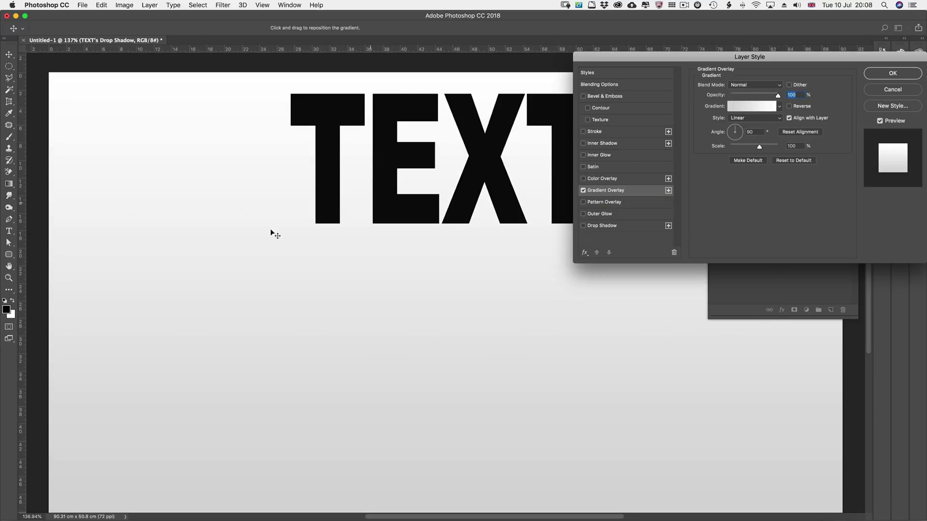
click(588, 86)
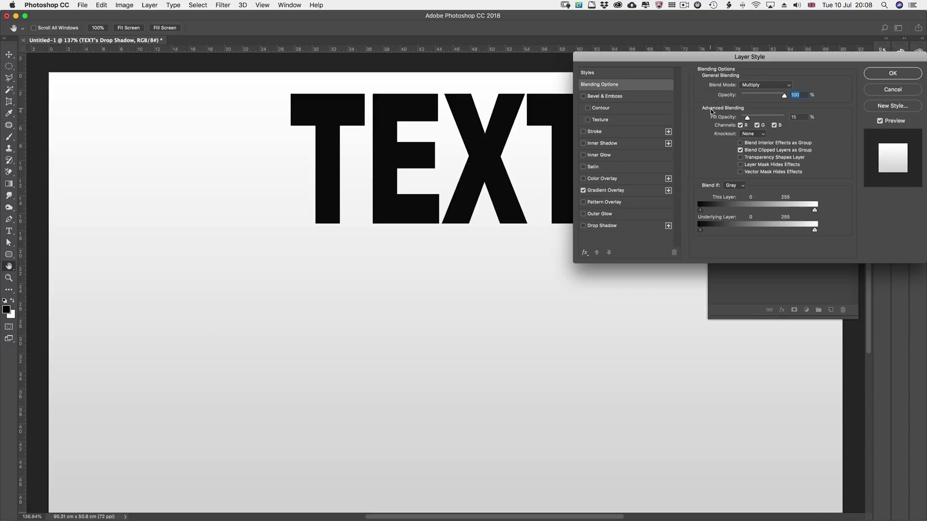
click(740, 158)
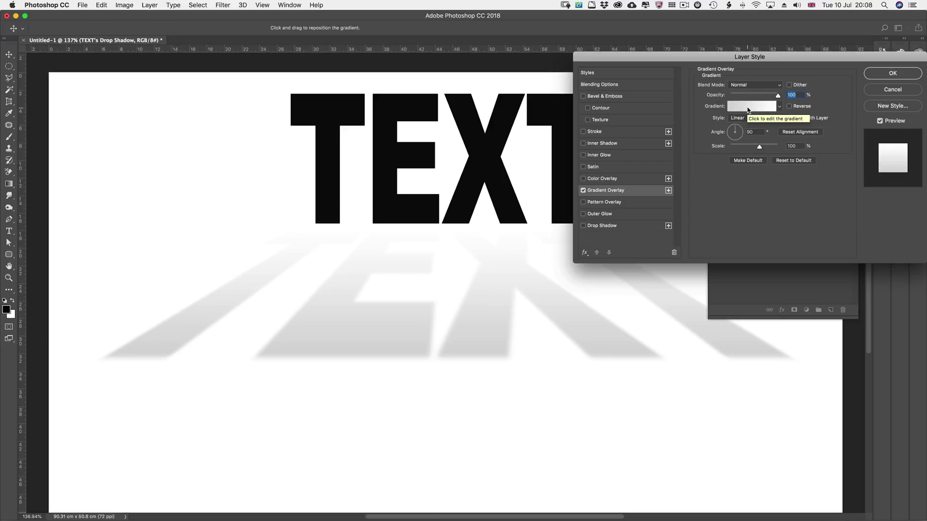
- Make the shadow's gradient a reversed Black, White fade, not aligned with layer, at reduced opacity
click(747, 106)
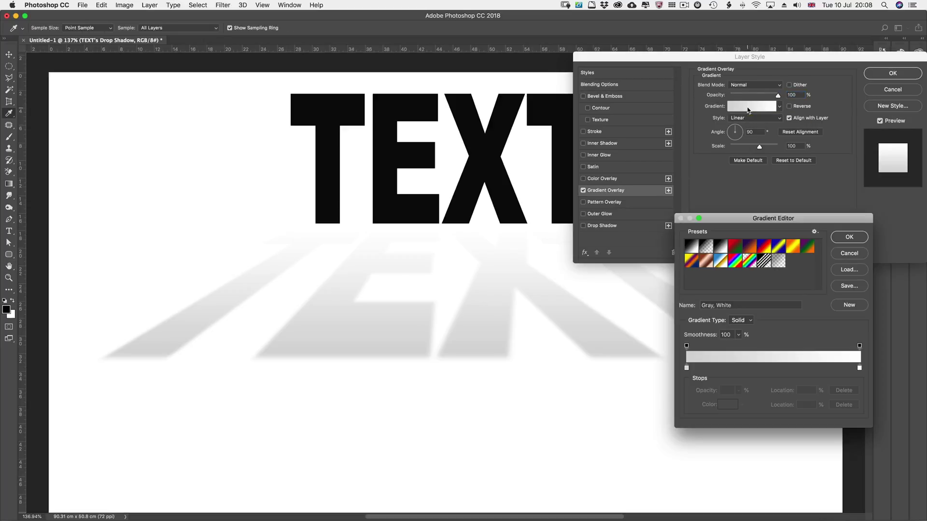
click(721, 249)
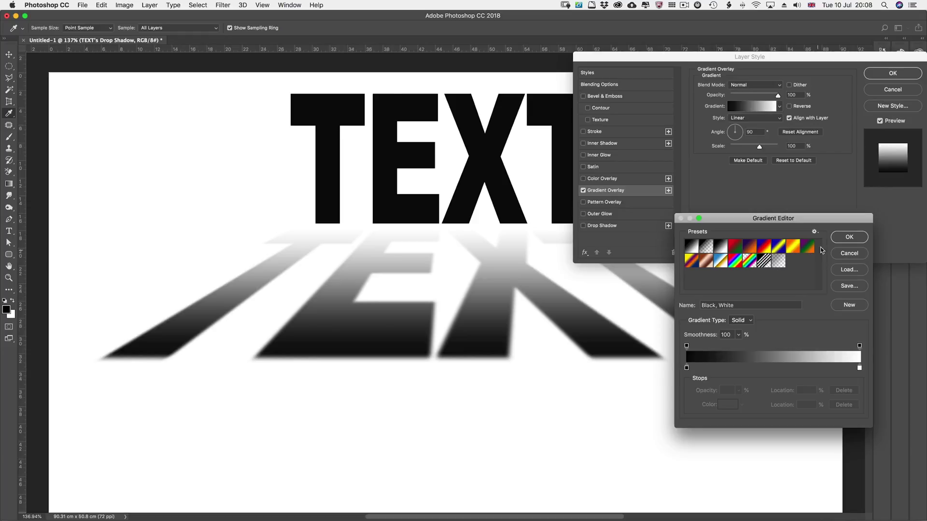
click(840, 240)
click(789, 107)
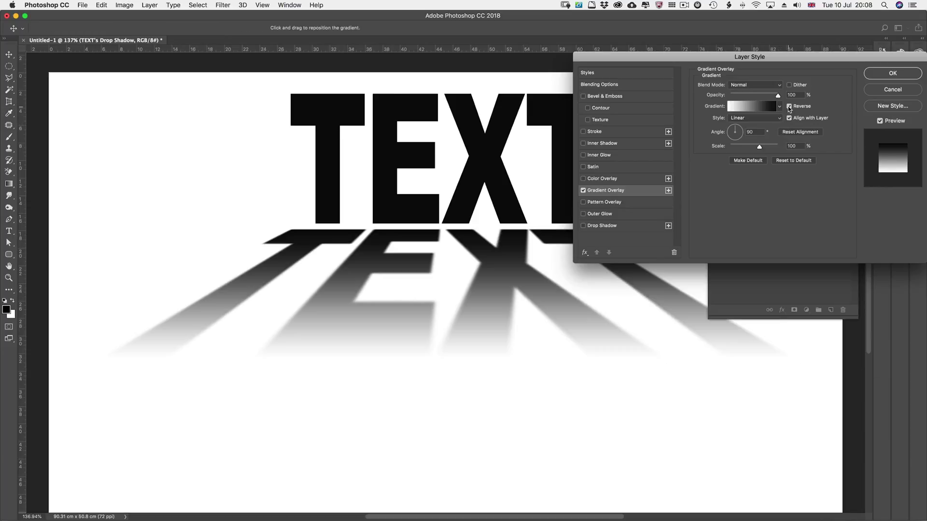
click(789, 118)
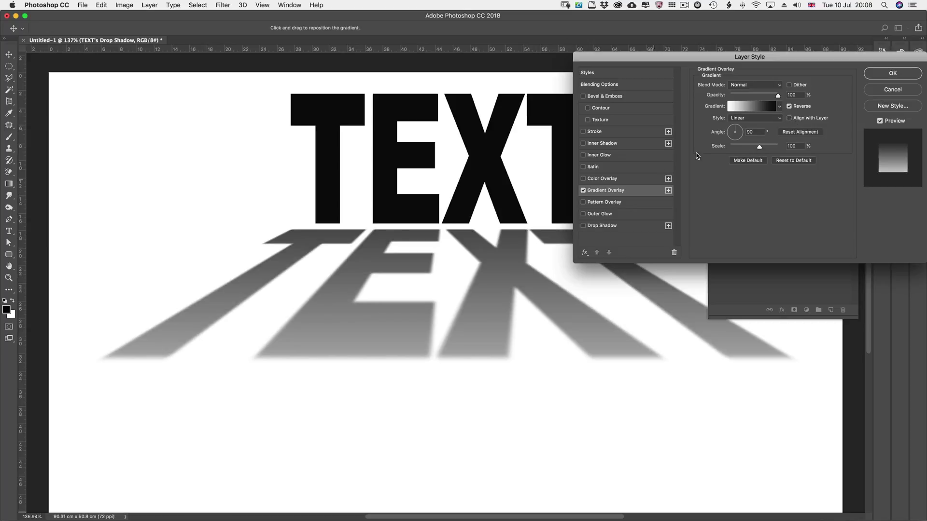
drag(777, 95, 737, 100)
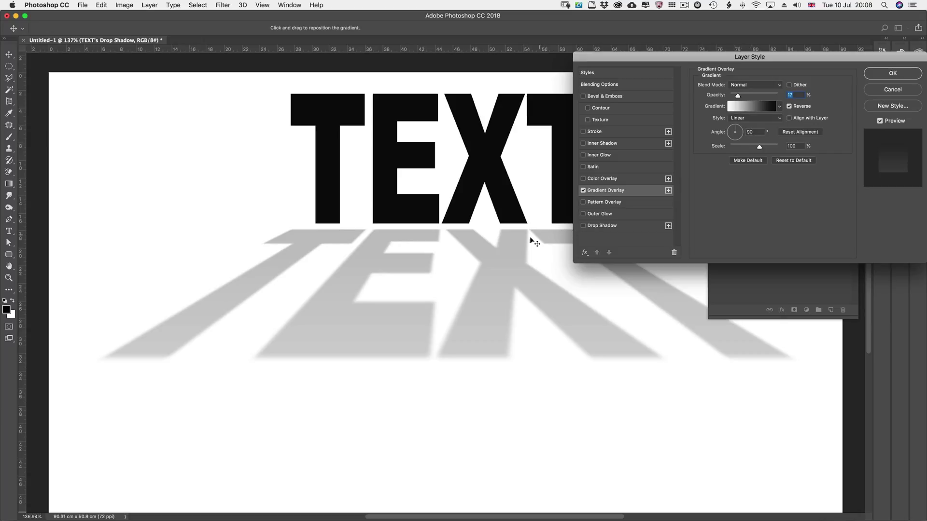
mouse_move(479, 245)
mouse_down()
mouse_move(481, 288)
mouse_move(482, 218)
mouse_move(480, 363)
mouse_move(479, 249)
mouse_up()
scroll(478, 250, left, 1)
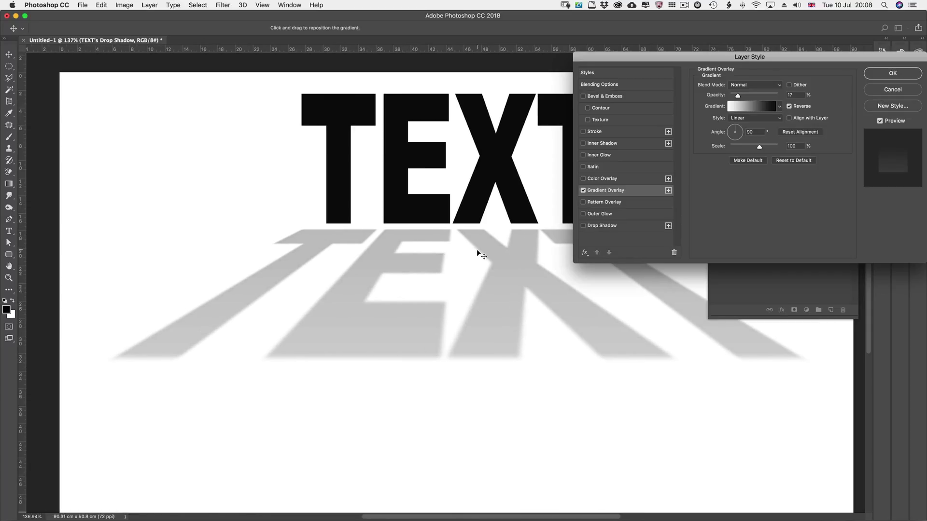
drag(740, 96, 735, 95)
scroll(600, 83, left, 1)
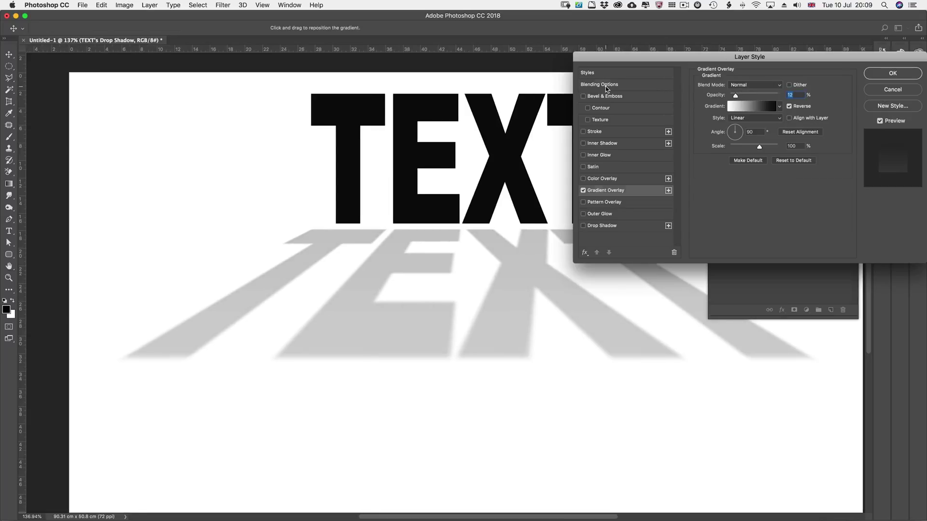
- Set the shadow layer's fill opacity to 9% and gradient opacity to 13%, then apply
click(605, 85)
drag(749, 117, 745, 119)
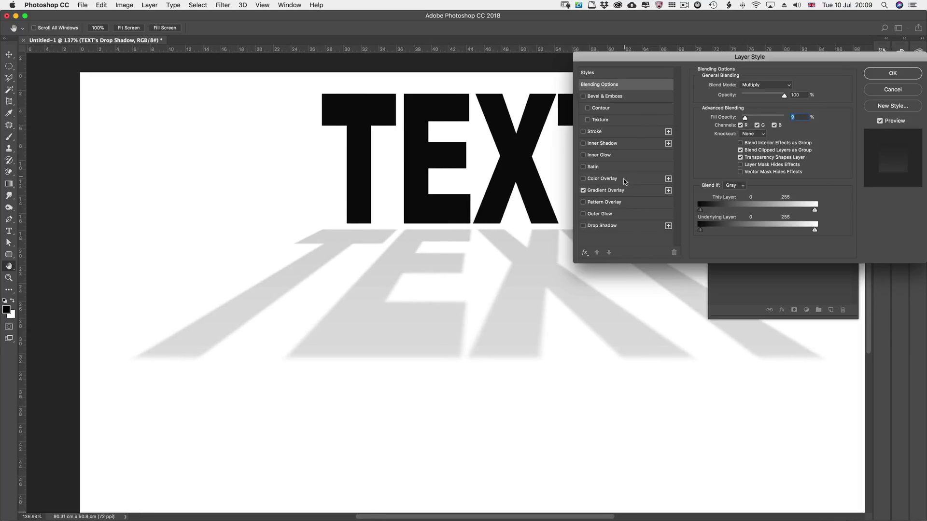
click(622, 190)
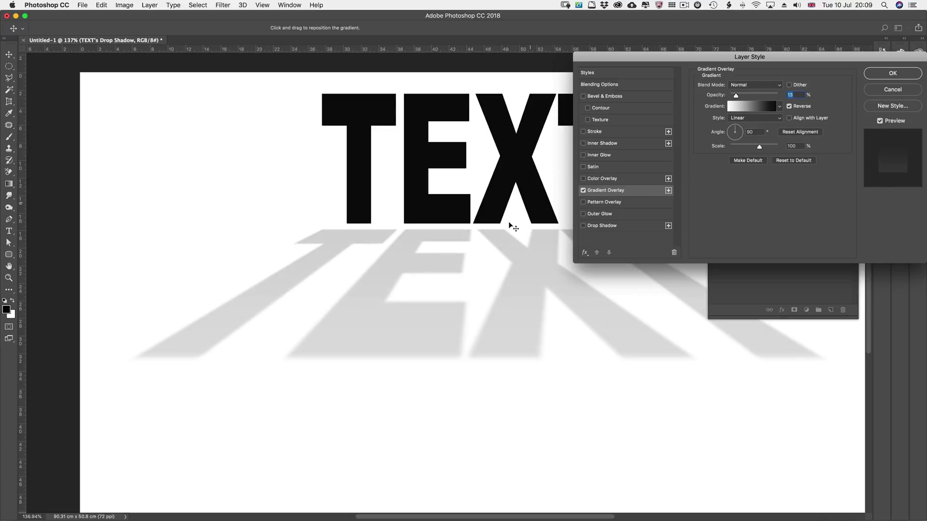
text(13)
scroll(477, 342, left, 2)
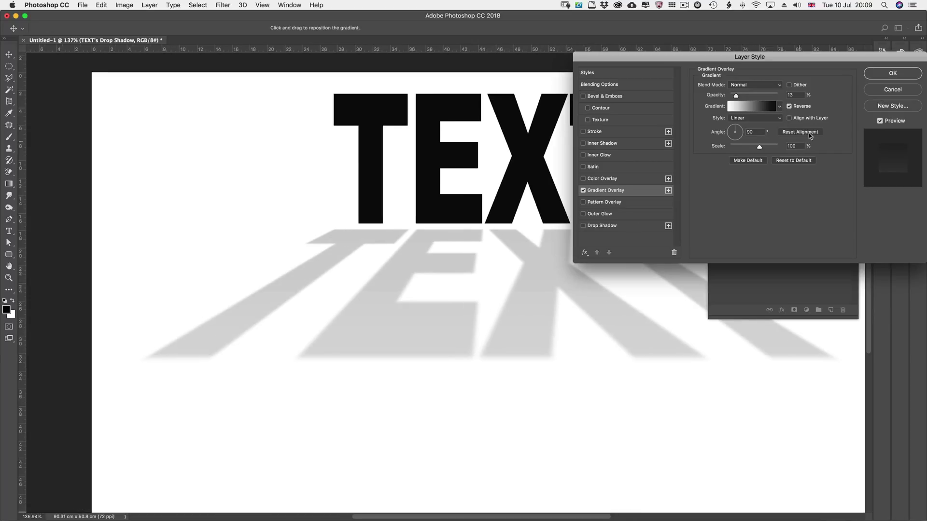
click(881, 76)
scroll(547, 211, right, 4)
scroll(547, 211, down, 1)
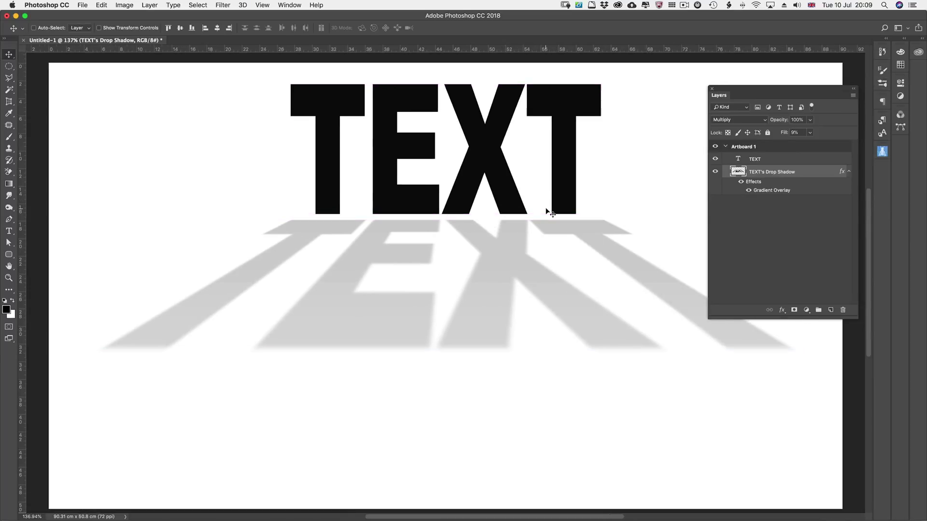
- Hide the Layers panel and blur the shadow with a 3.3-pixel Gaussian Blur
key(F7)
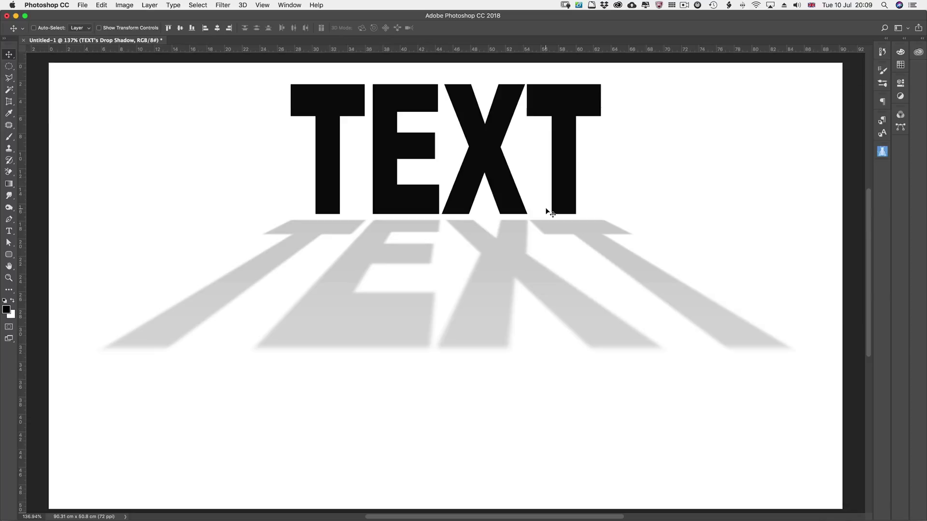
click(222, 6)
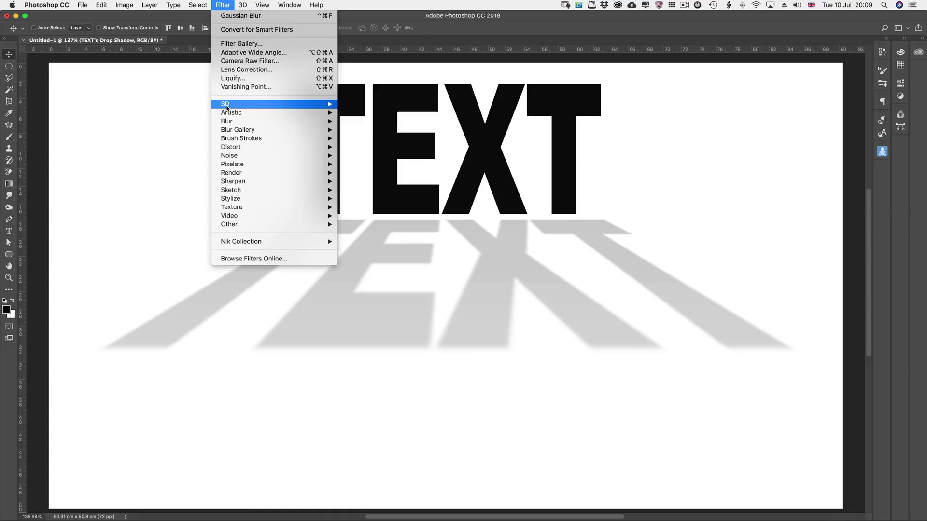
mouse_move(270, 122)
click(370, 155)
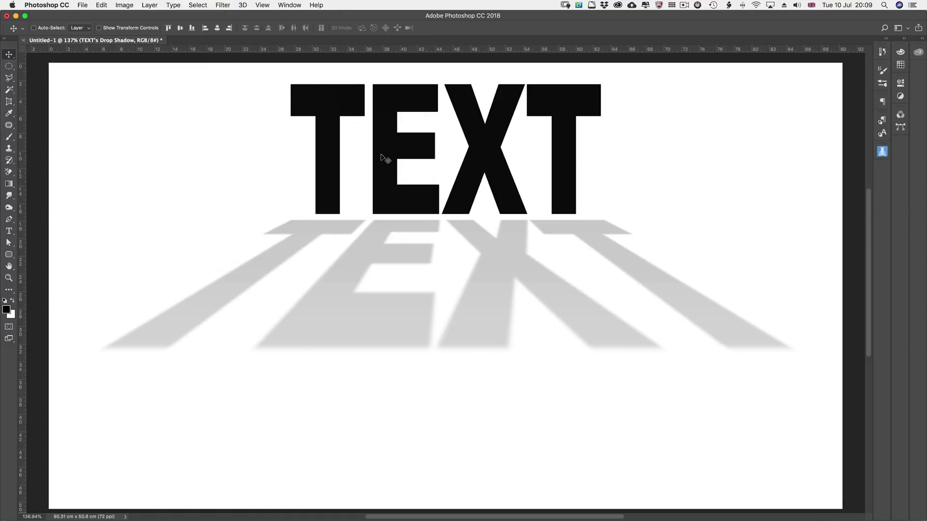
drag(54, 278, 52, 274)
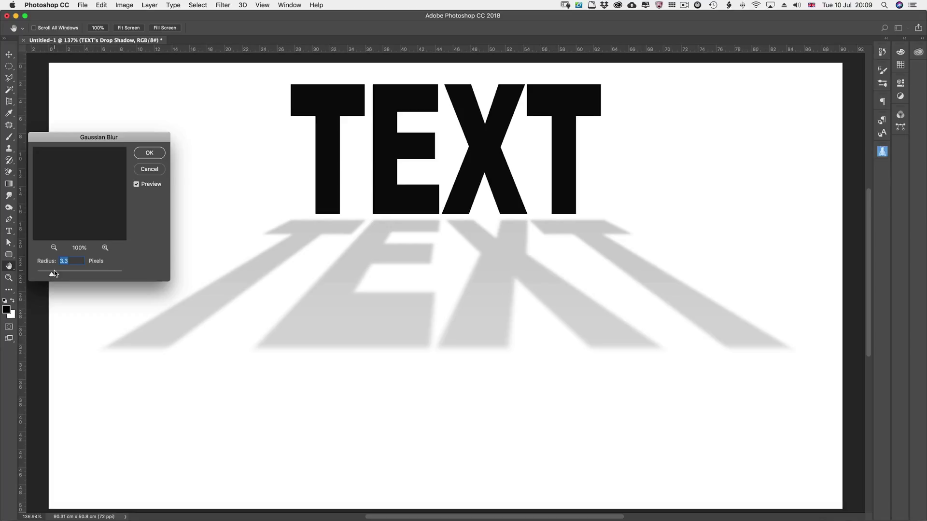
click(153, 153)
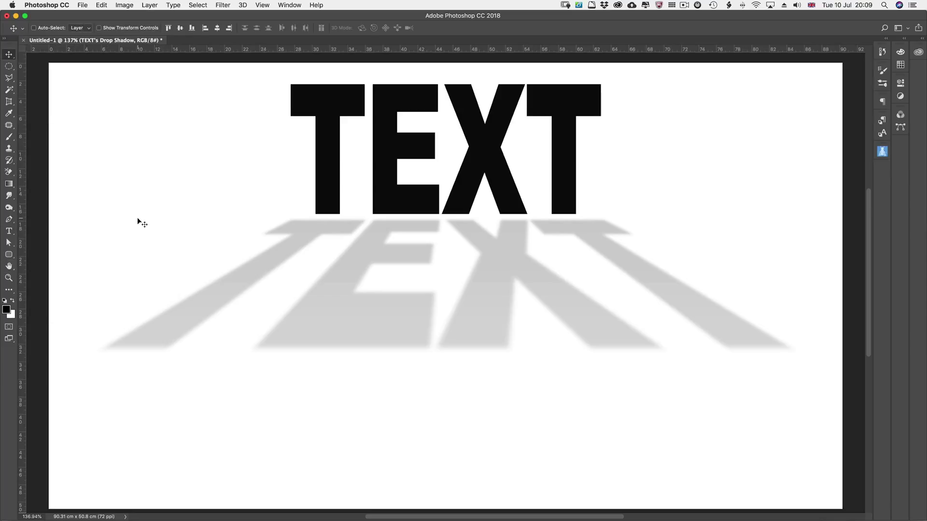